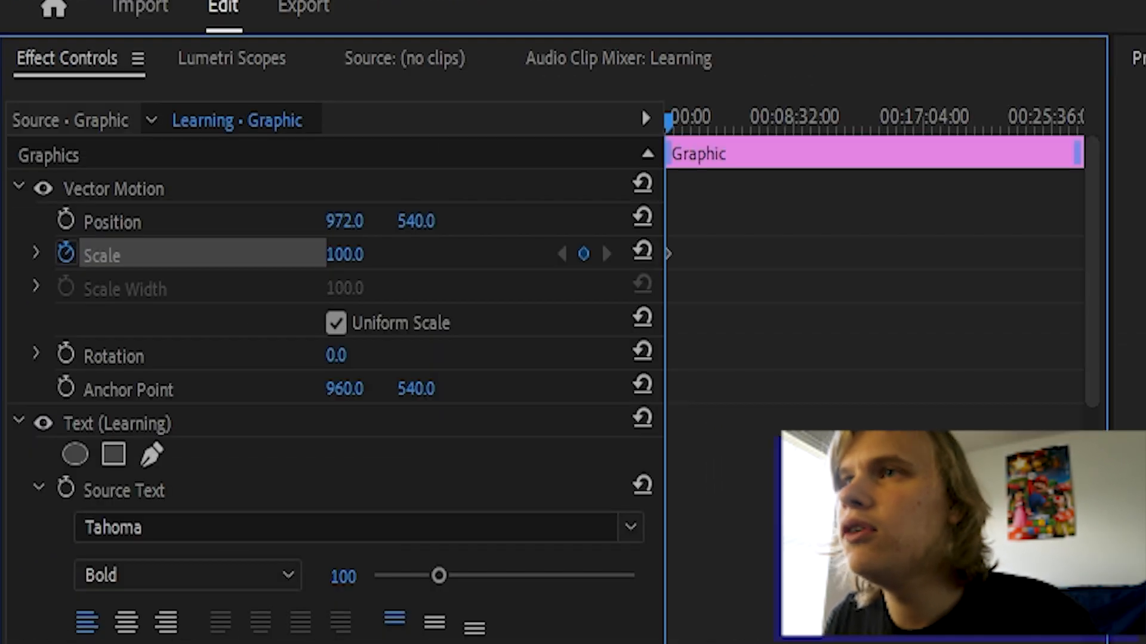
# Zoom the keyframe timeline in and move the first Scale keyframe to about 0.7 s, with the playhead on it.
pyautogui.moveTo(1085, 643); pyautogui.dragTo(794, 643)
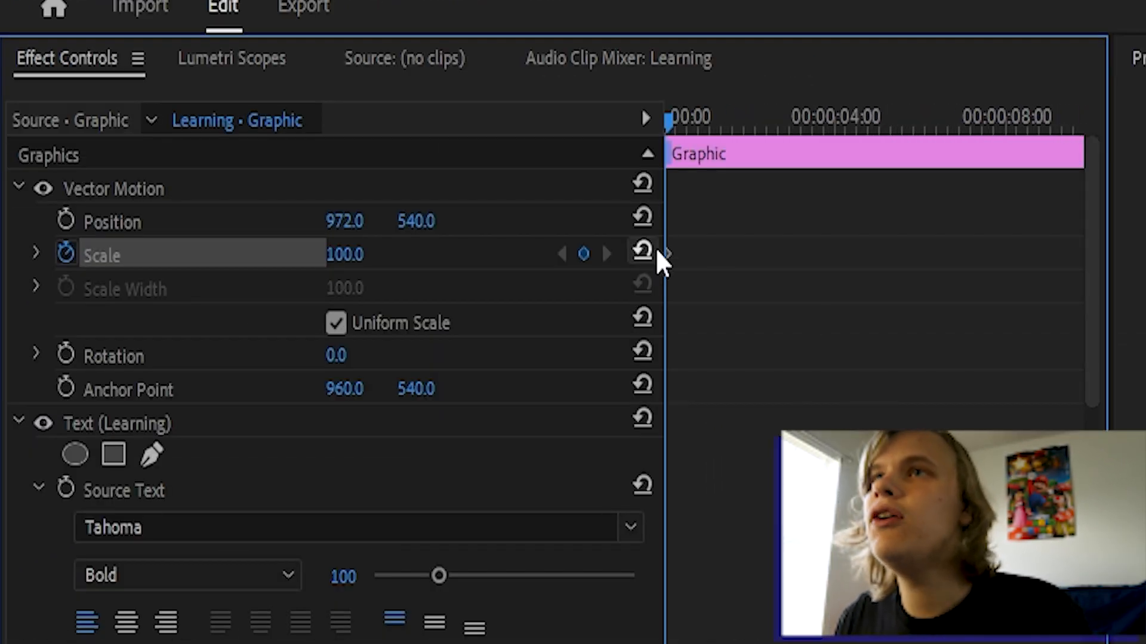
pyautogui.moveTo(671, 255); pyautogui.dragTo(697, 254)
pyautogui.click(703, 124)
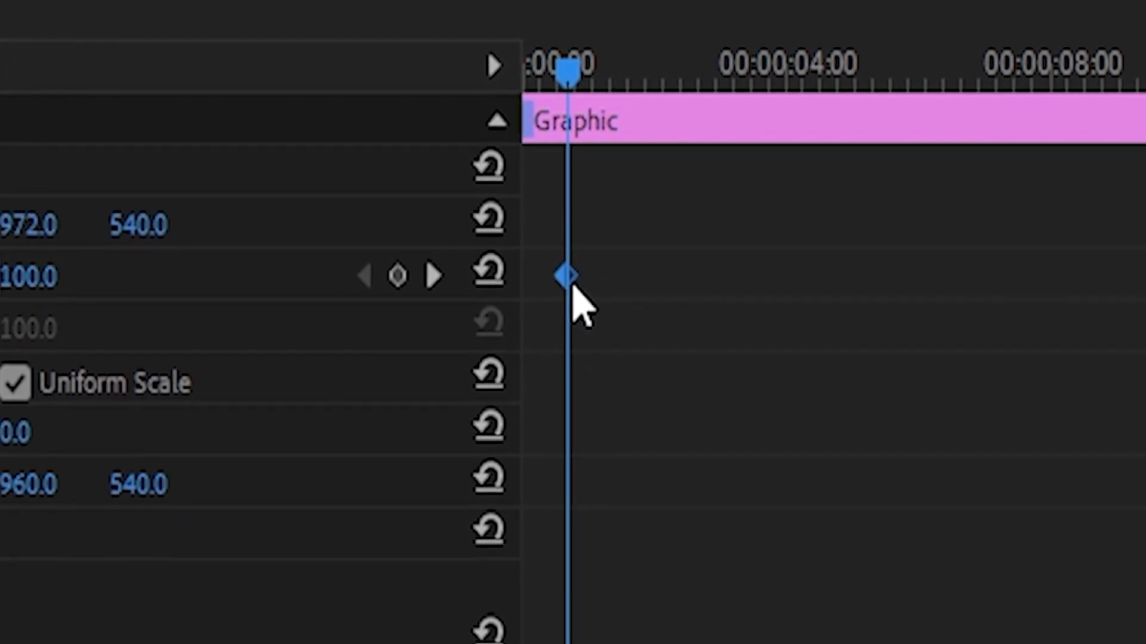
pyautogui.moveTo(610, 212); pyautogui.dragTo(496, 349)
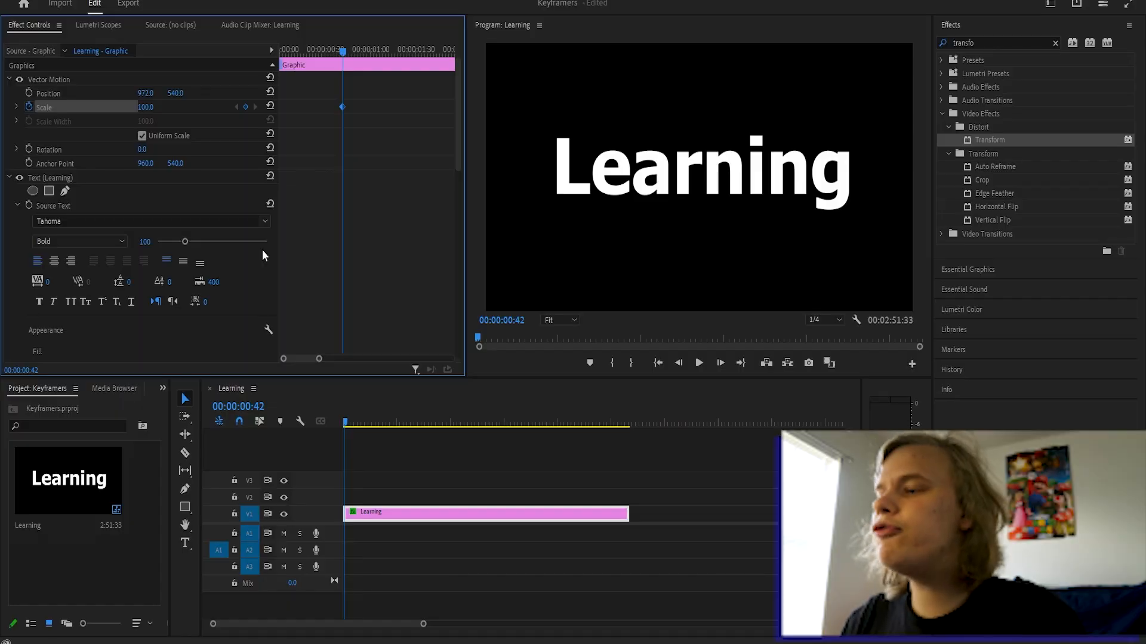
# Step a few frames forward and scrub Scale to 122.0 to add a second keyframe.
pyautogui.press('Right')
pyautogui.press('Right')
pyautogui.press('Right')
pyautogui.press('Right')
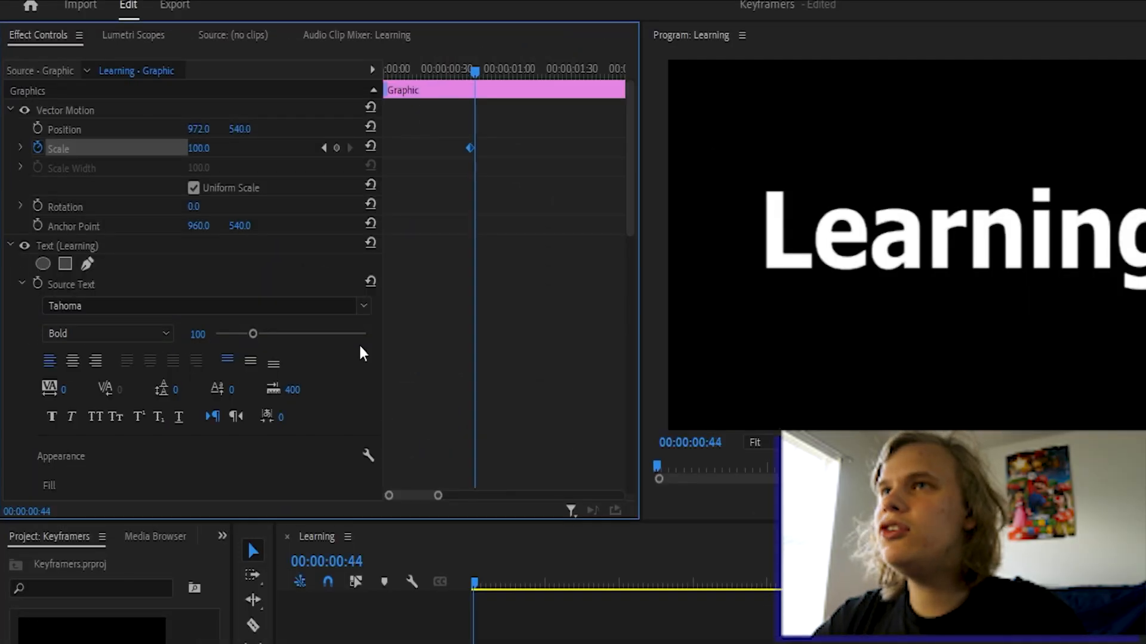
pyautogui.press('Right')
pyautogui.press('Right')
pyautogui.press('Right')
pyautogui.press('Right')
pyautogui.press('Right')
pyautogui.press('Right')
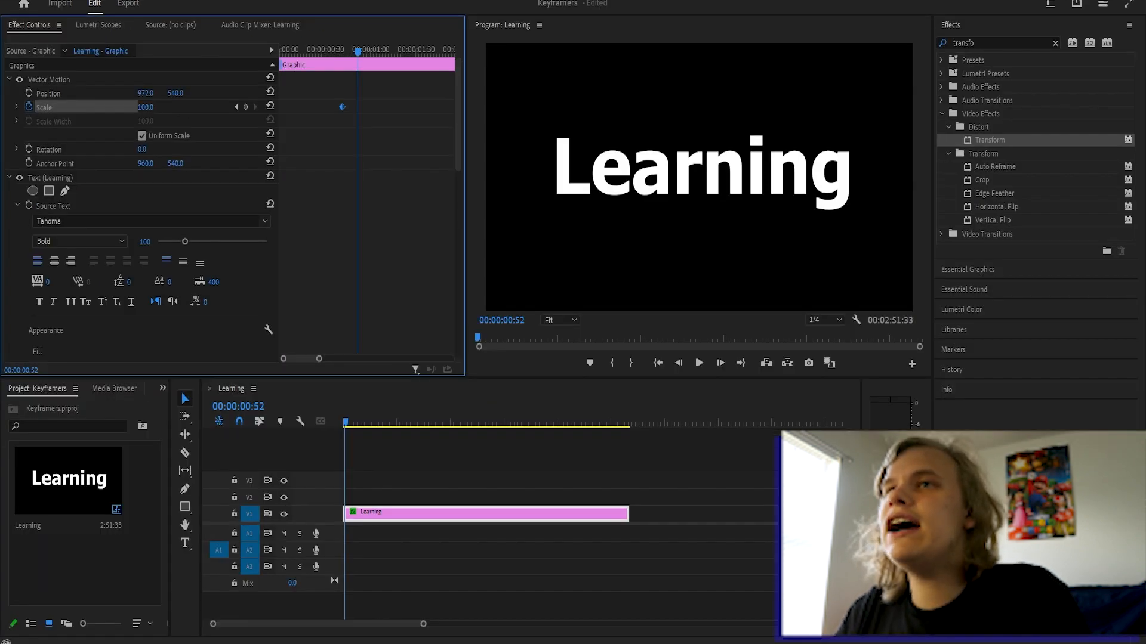
pyautogui.moveTo(145, 107); pyautogui.dragTo(155, 108)
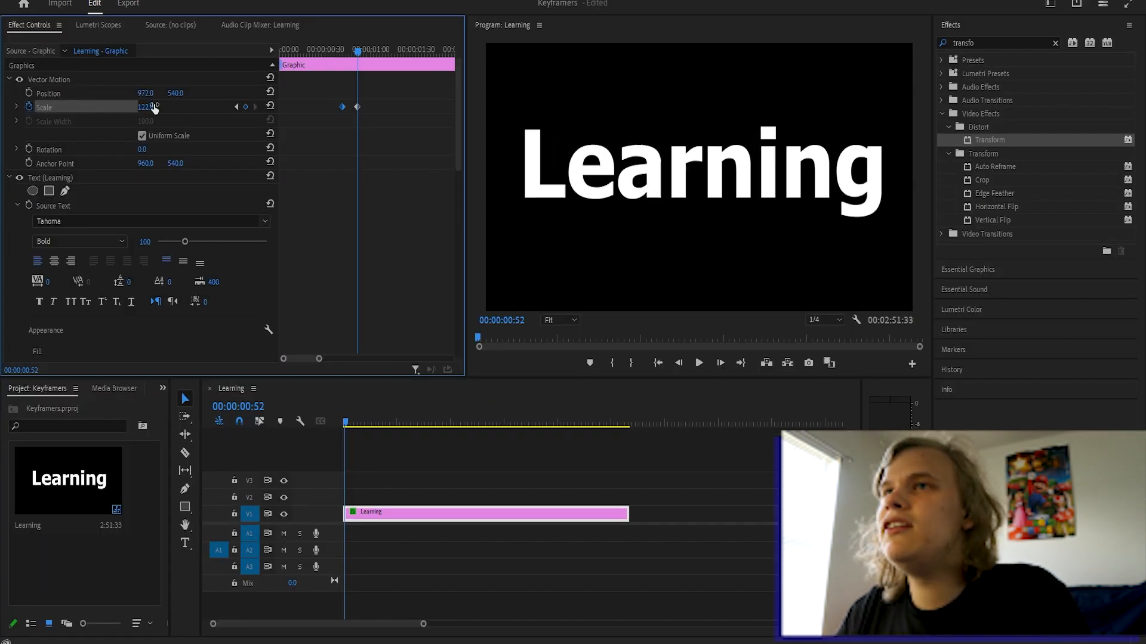
pyautogui.click(350, 56)
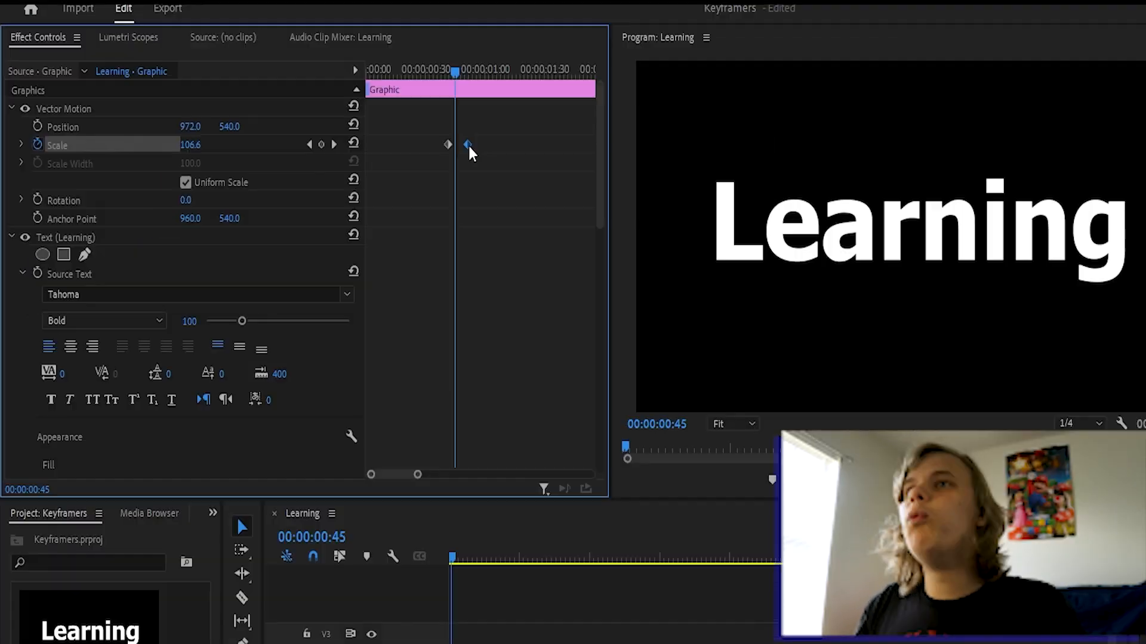
# Drag the second Scale keyframe past one second, then scrub to check the title's growth.
pyautogui.moveTo(358, 109); pyautogui.dragTo(383, 108)
pyautogui.moveTo(504, 138); pyautogui.dragTo(565, 138)
pyautogui.moveTo(459, 68); pyautogui.dragTo(433, 68)
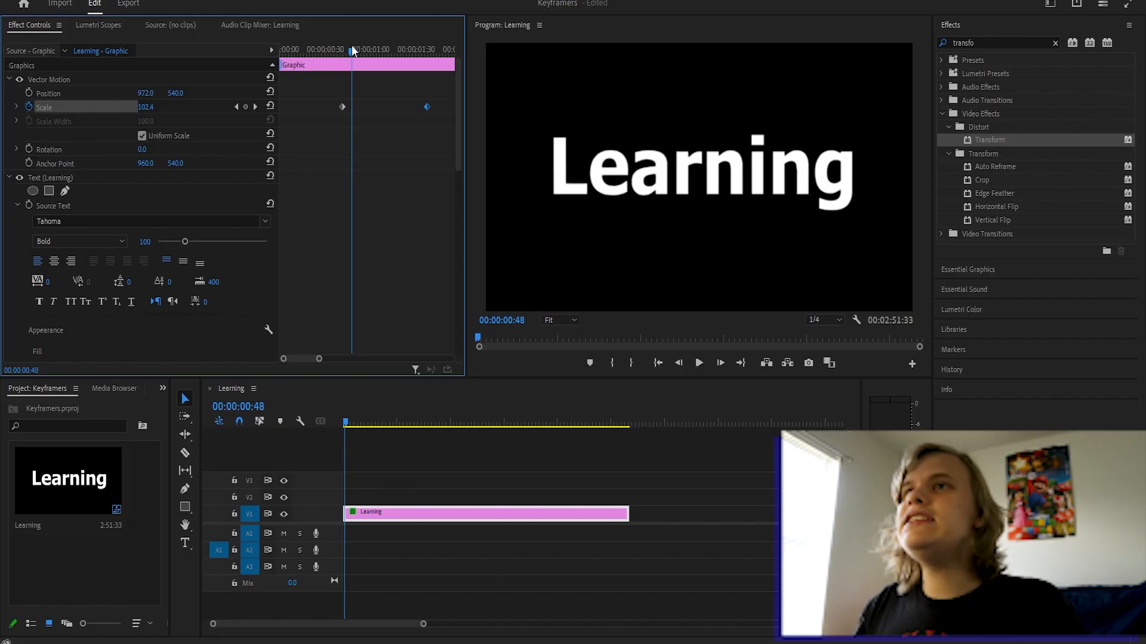
pyautogui.moveTo(348, 45); pyautogui.dragTo(342, 47)
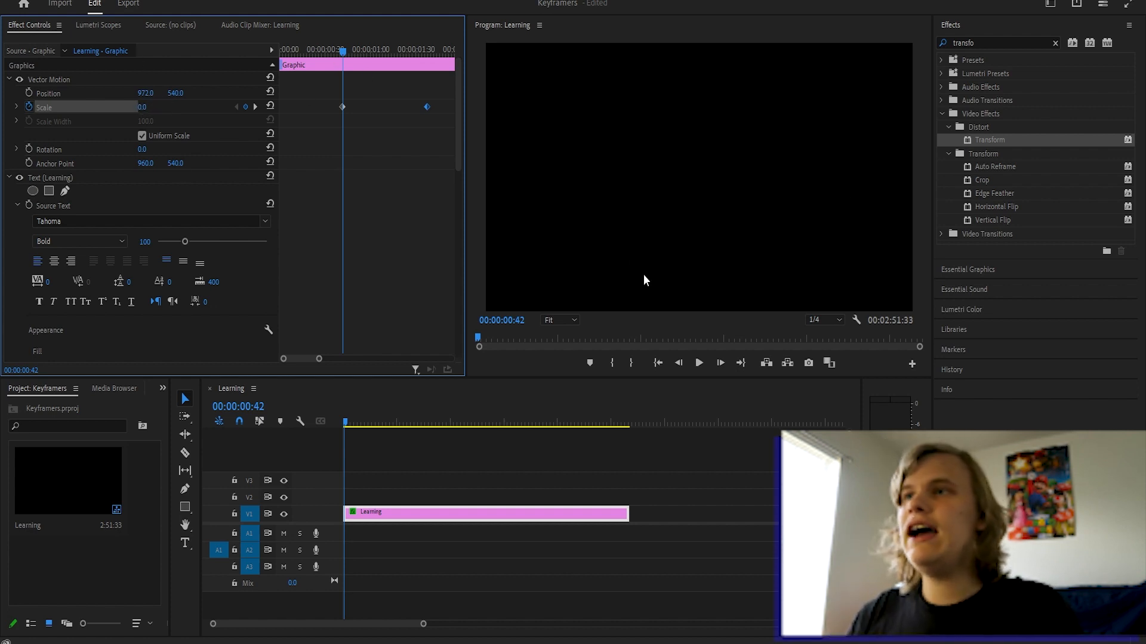
pyautogui.click(700, 362)
pyautogui.click(700, 363)
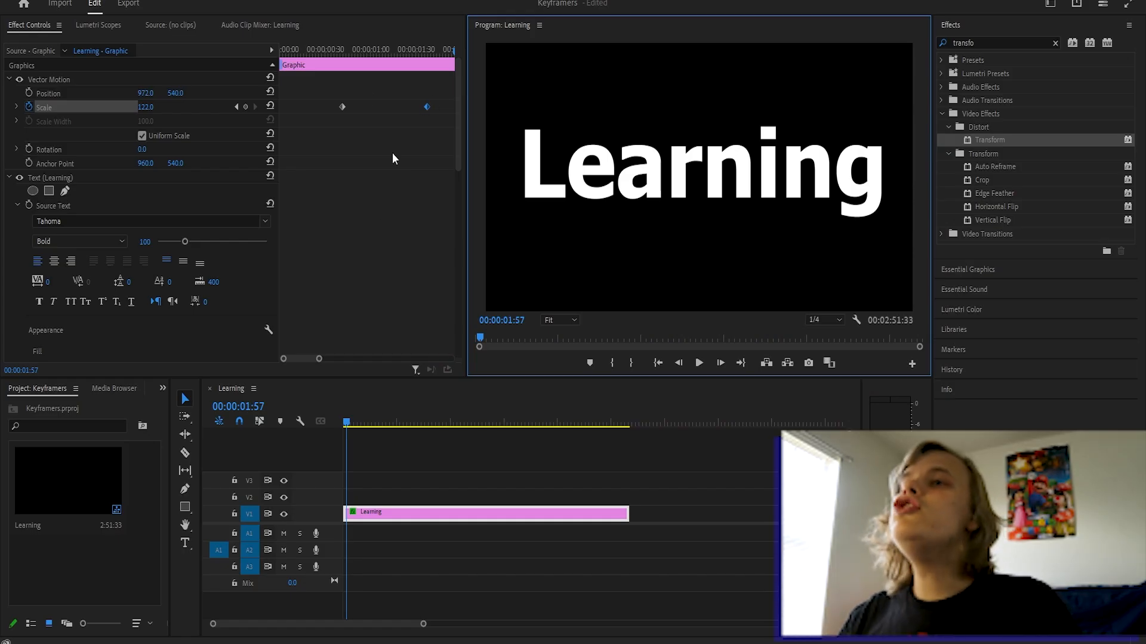
pyautogui.click(333, 51)
pyautogui.click(697, 363)
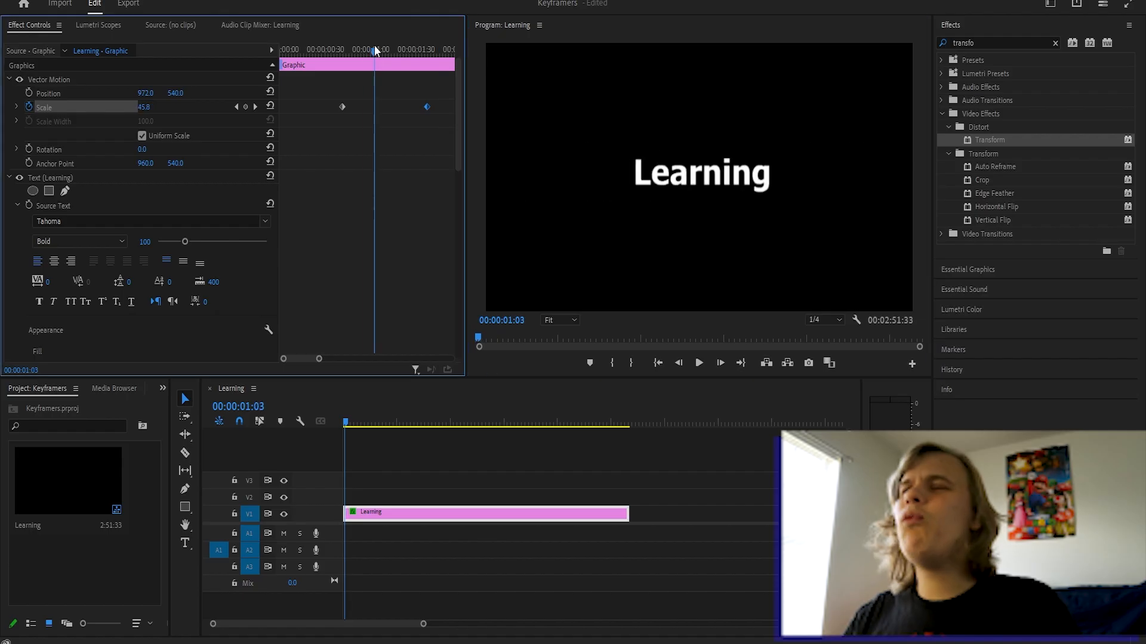
pyautogui.moveTo(374, 50); pyautogui.dragTo(380, 50)
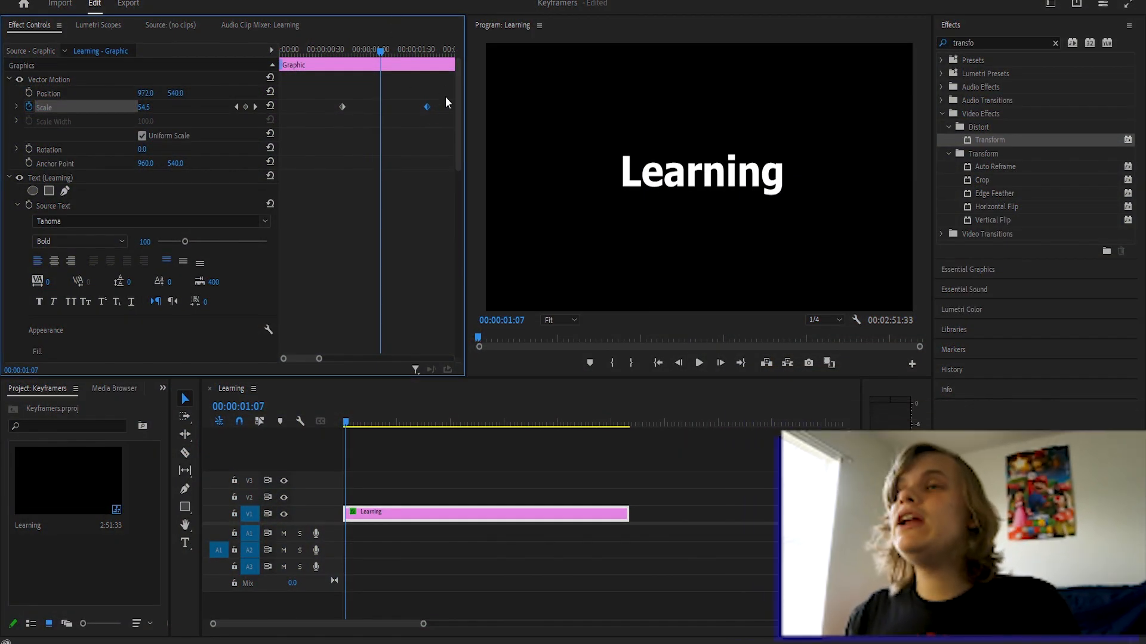
pyautogui.moveTo(396, 37); pyautogui.dragTo(420, 37)
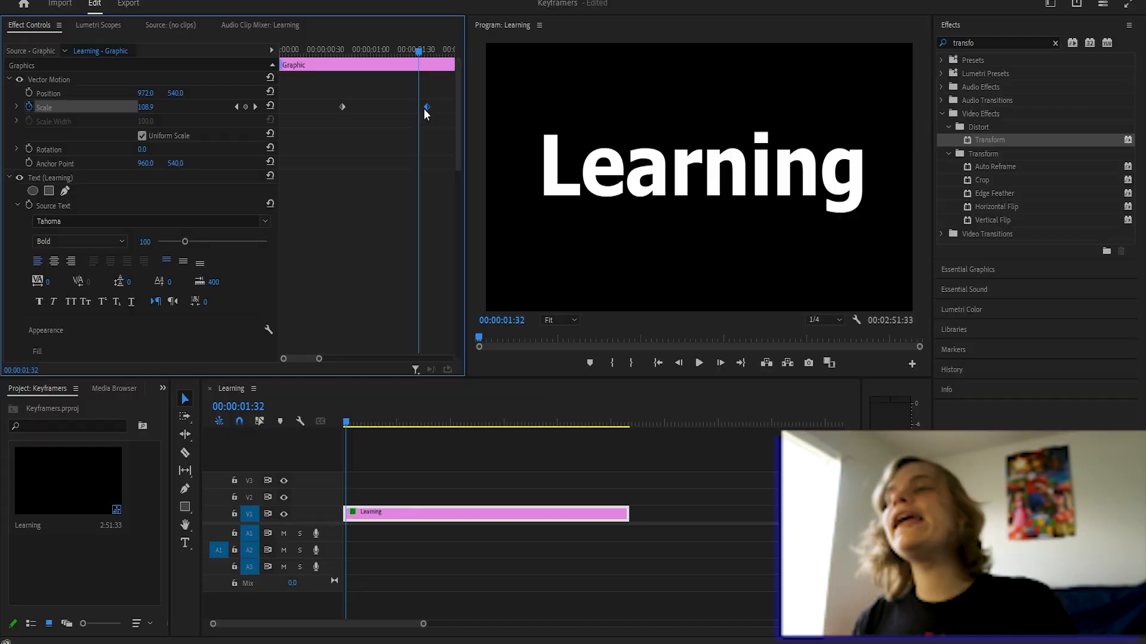
# Copy the 122 Scale keyframe from its right-click menu.
pyautogui.rightClick(424, 108)
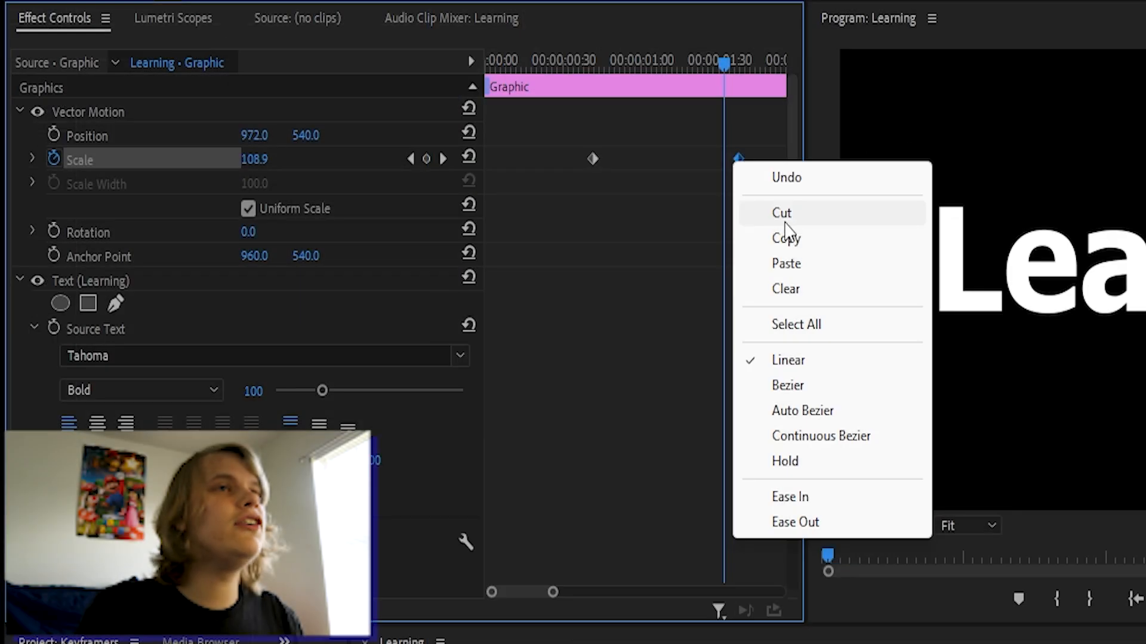
pyautogui.click(515, 123)
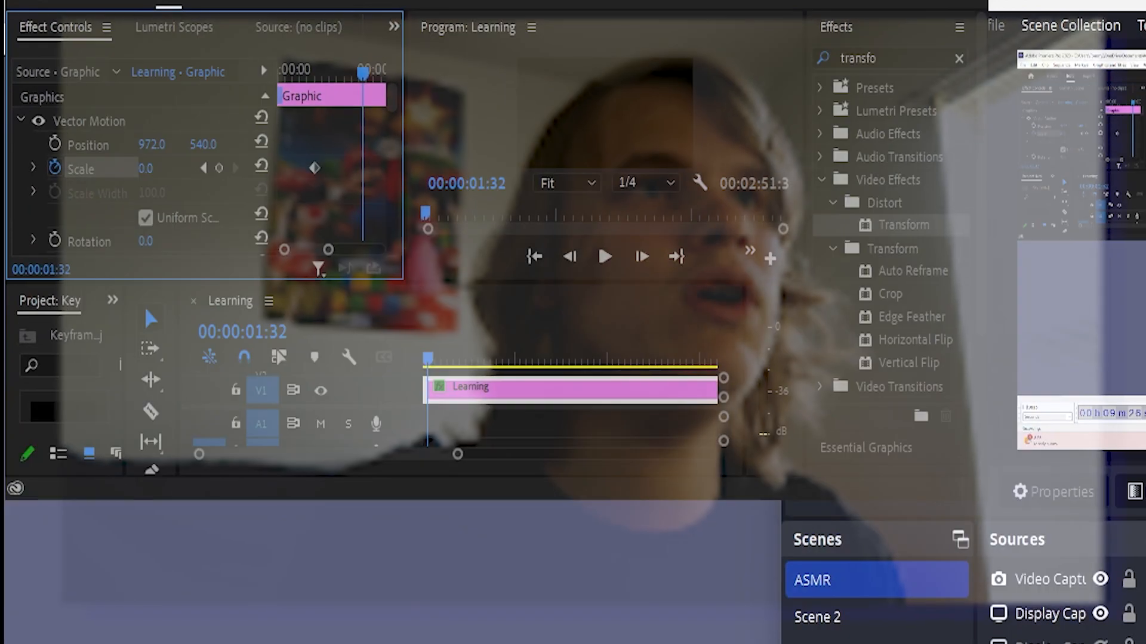
pyautogui.rightClick(723, 157)
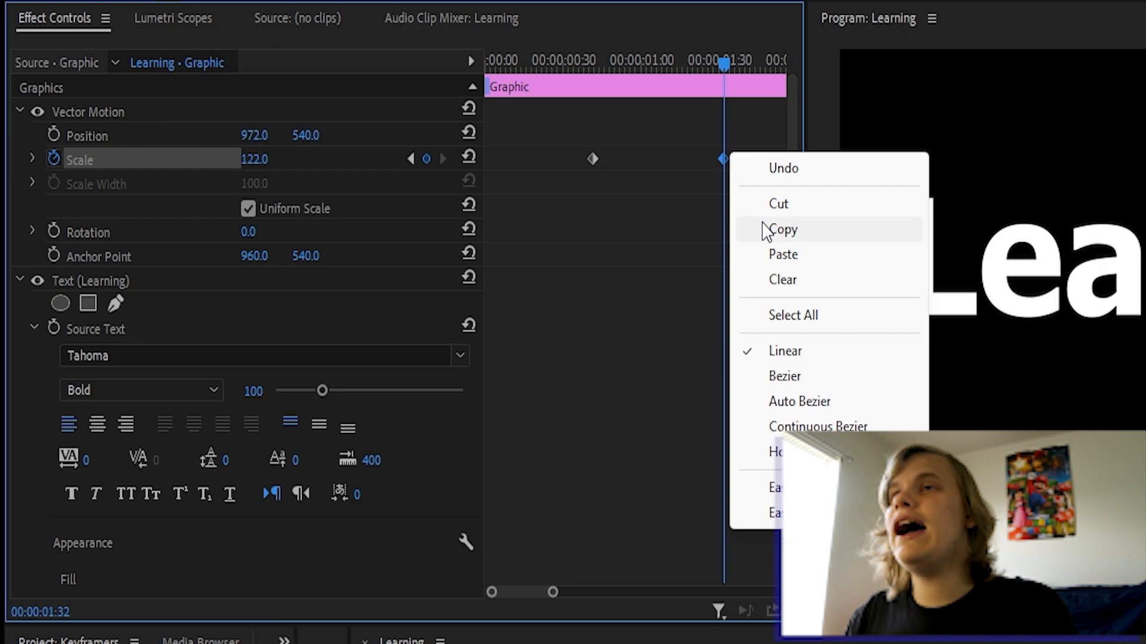
pyautogui.click(766, 230)
# Paste the copied keyframe at the clip end, 00:00:01:54, and review the animation.
pyautogui.moveTo(723, 59); pyautogui.dragTo(780, 60)
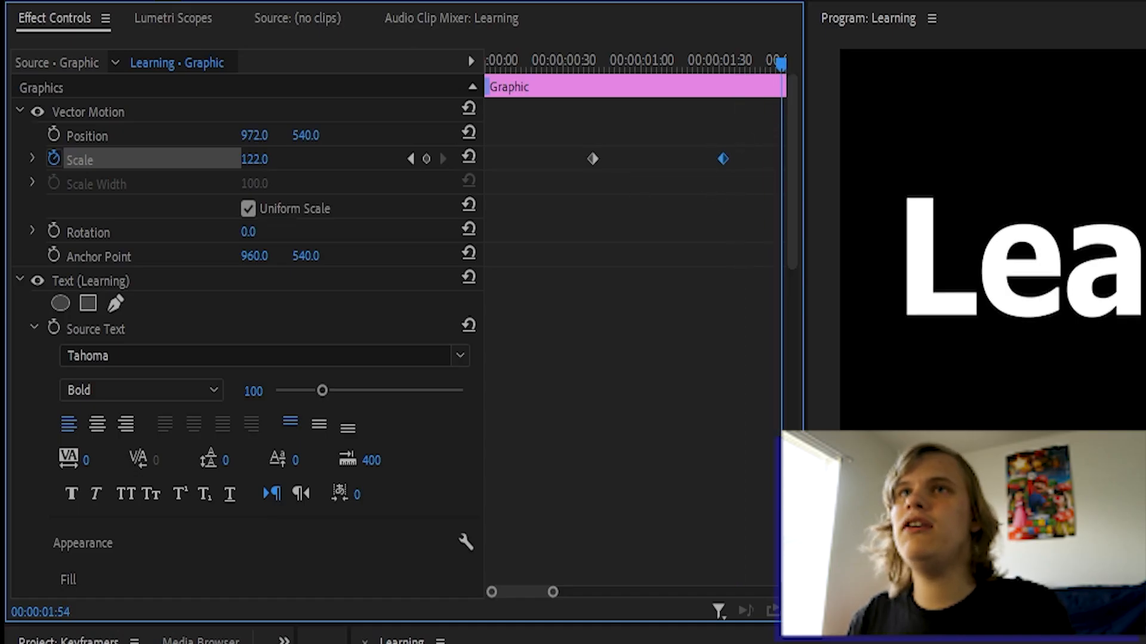
pyautogui.click(274, 5)
pyautogui.click(205, 174)
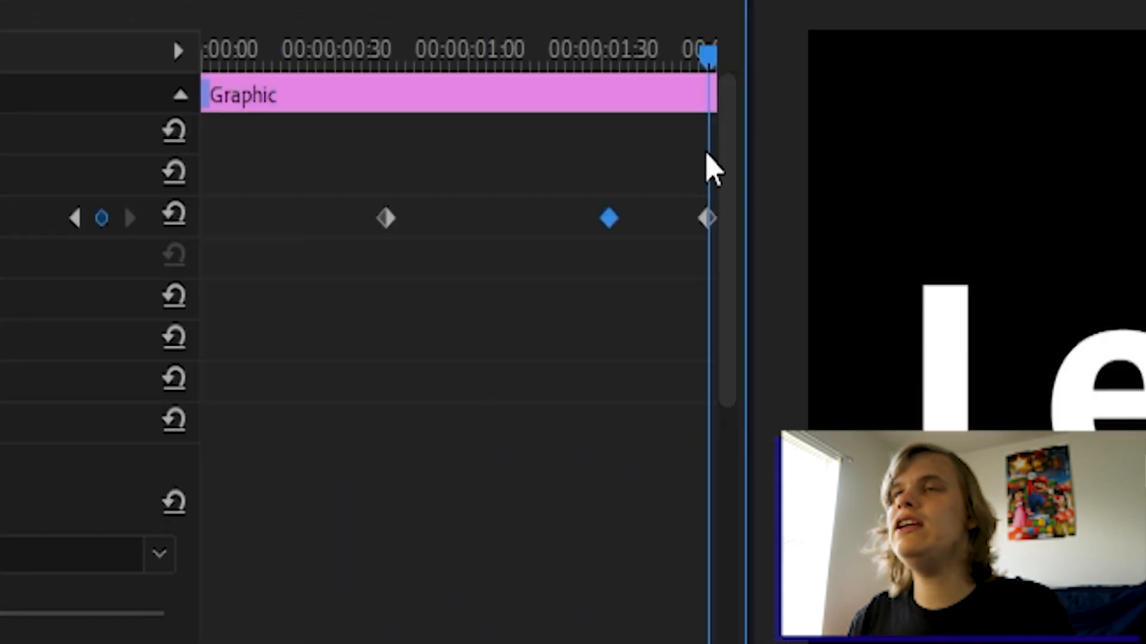
pyautogui.moveTo(680, 47); pyautogui.dragTo(606, 149)
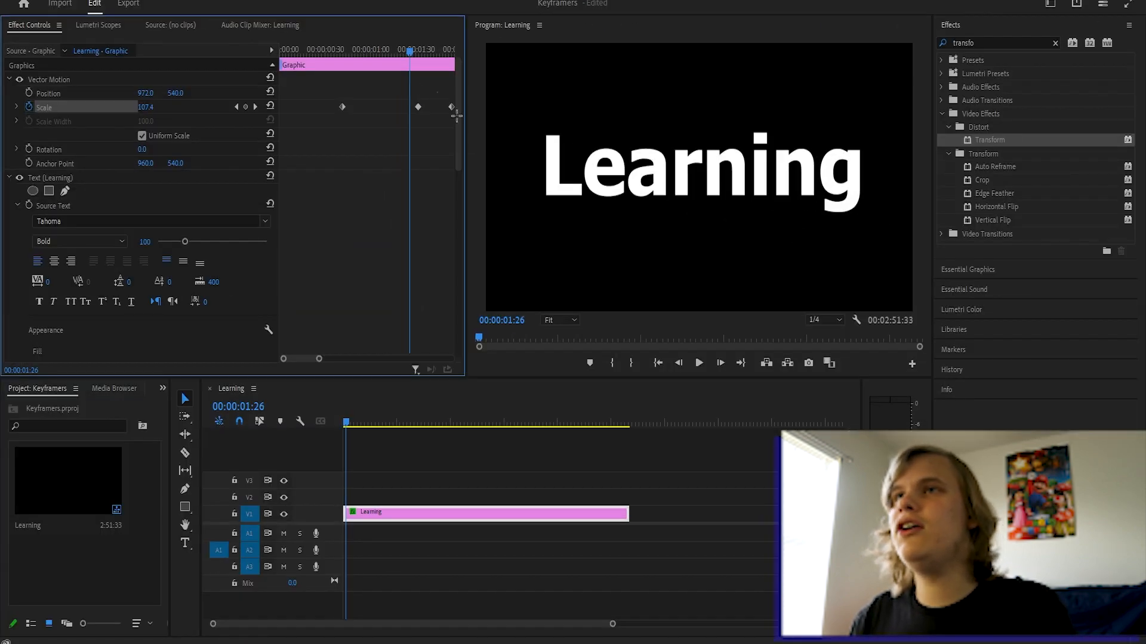
# Undo the pasted end keyframe and set the 122 Scale keyframe to Ease In.
pyautogui.moveTo(420, 48); pyautogui.dragTo(411, 122)
pyautogui.hotkey('ctrl', 'z')
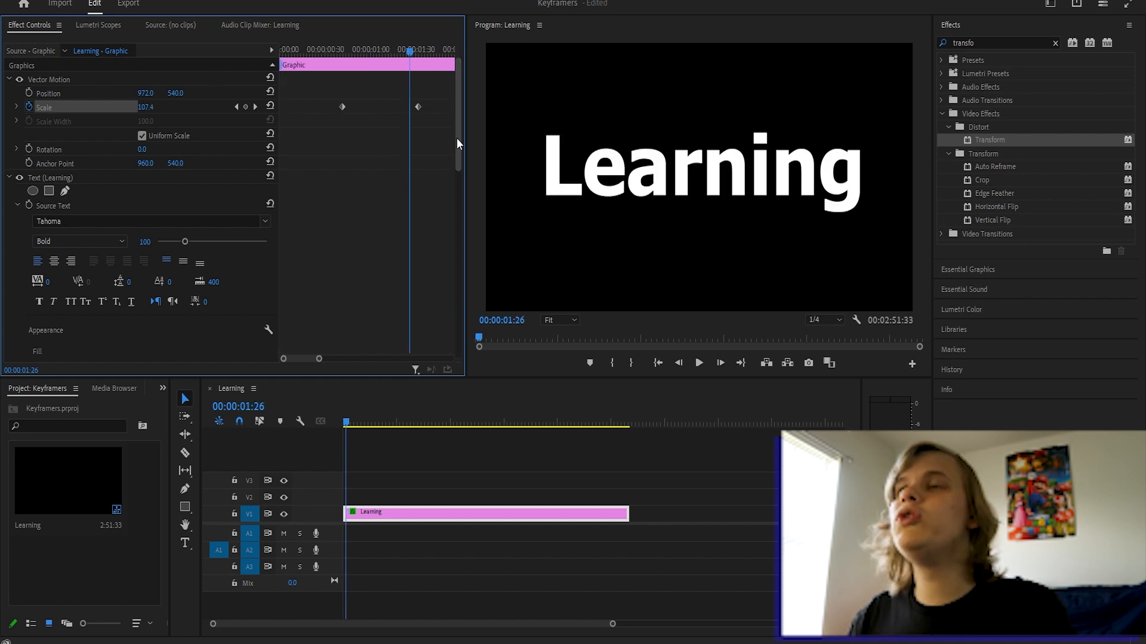
pyautogui.rightClick(418, 108)
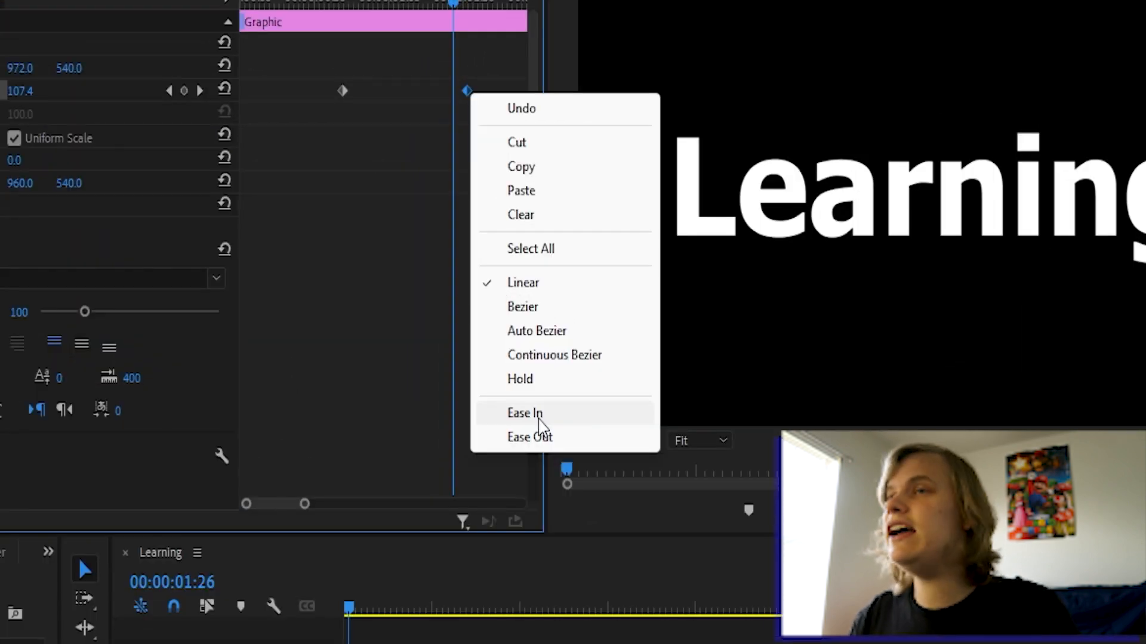
pyautogui.click(540, 425)
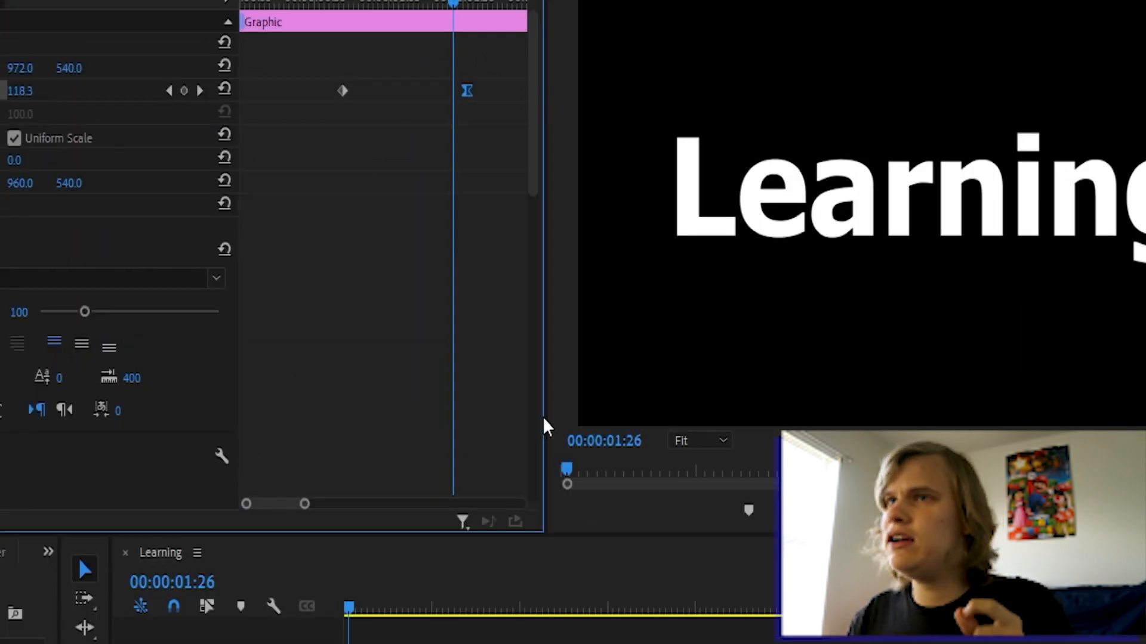
pyautogui.moveTo(369, 3); pyautogui.dragTo(334, 8)
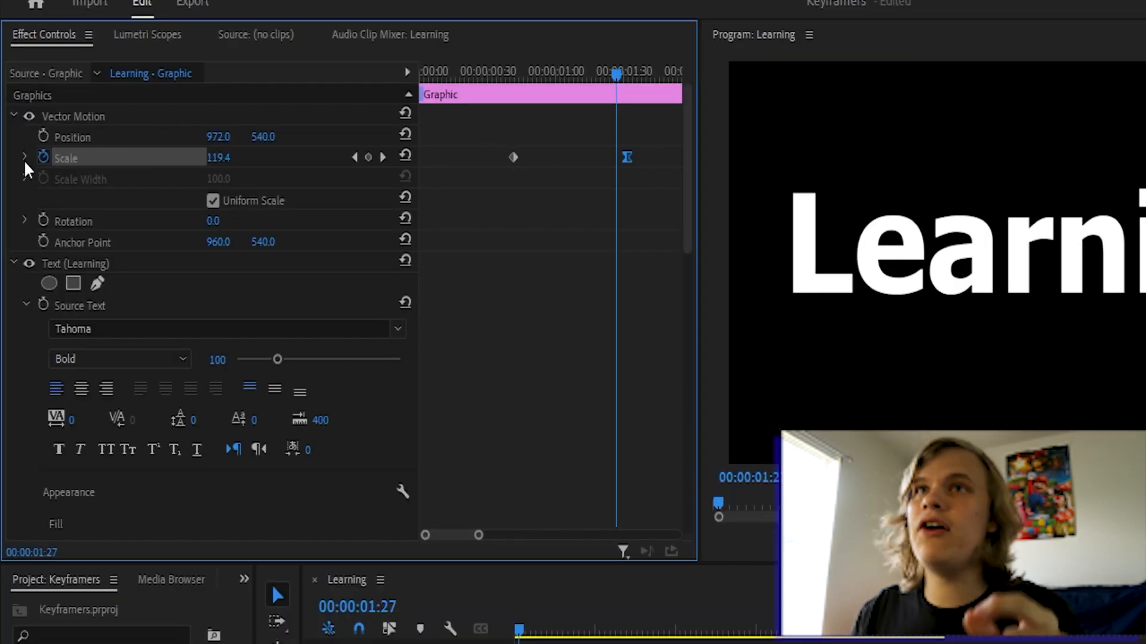
# Expand the Scale graphs and drag the 122 keyframe's Bezier handle left for a longer ease.
pyautogui.click(25, 157)
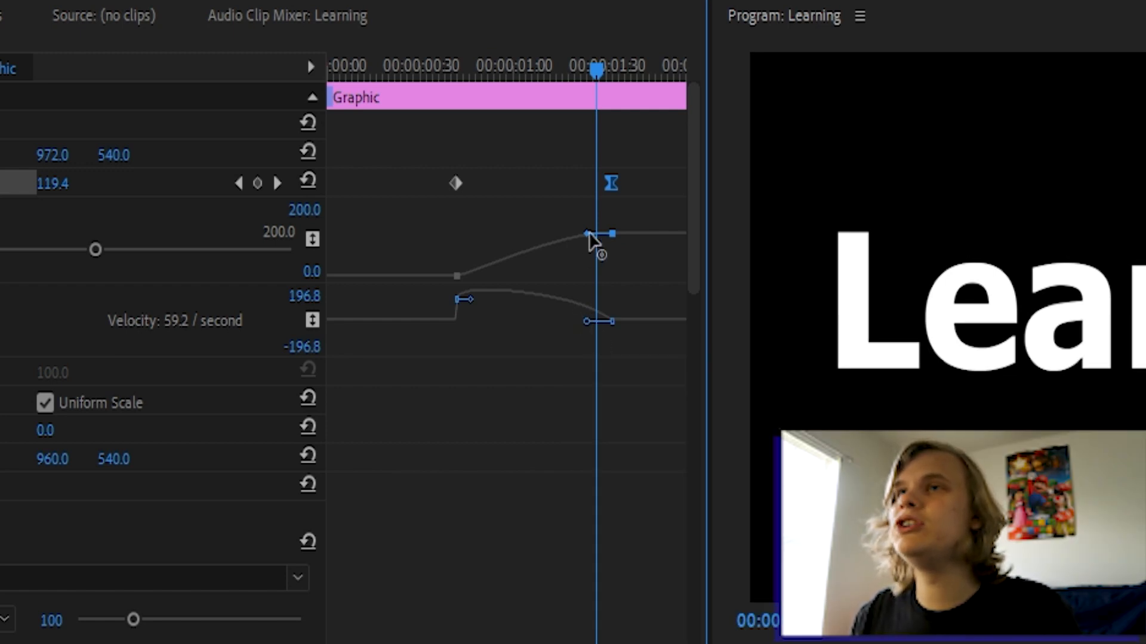
pyautogui.moveTo(587, 234); pyautogui.dragTo(553, 233)
pyautogui.moveTo(503, 67); pyautogui.dragTo(434, 66)
pyautogui.click(699, 364)
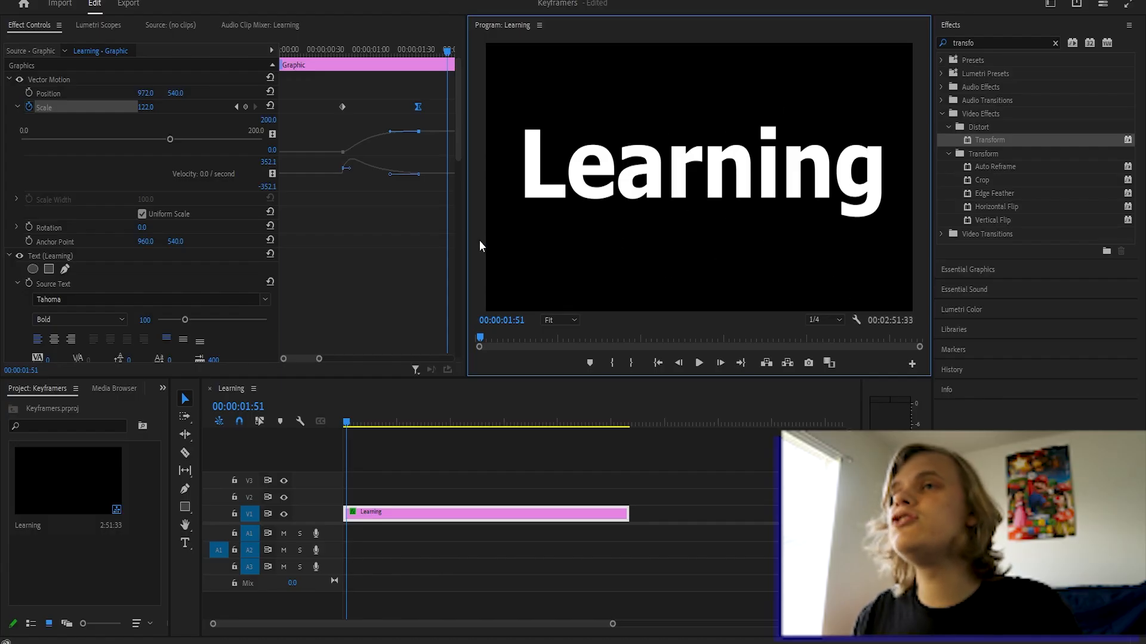
# Drag the Scale graph's Bezier handles for a fast burst and a long settle at 122.
pyautogui.click(386, 175)
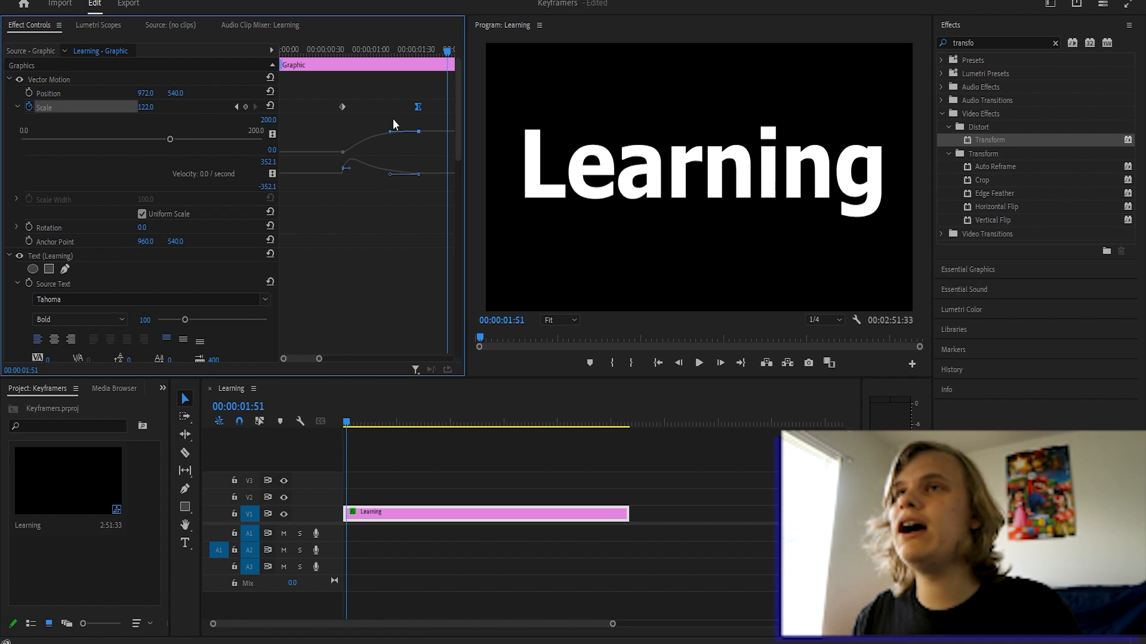
pyautogui.moveTo(391, 131); pyautogui.dragTo(381, 132)
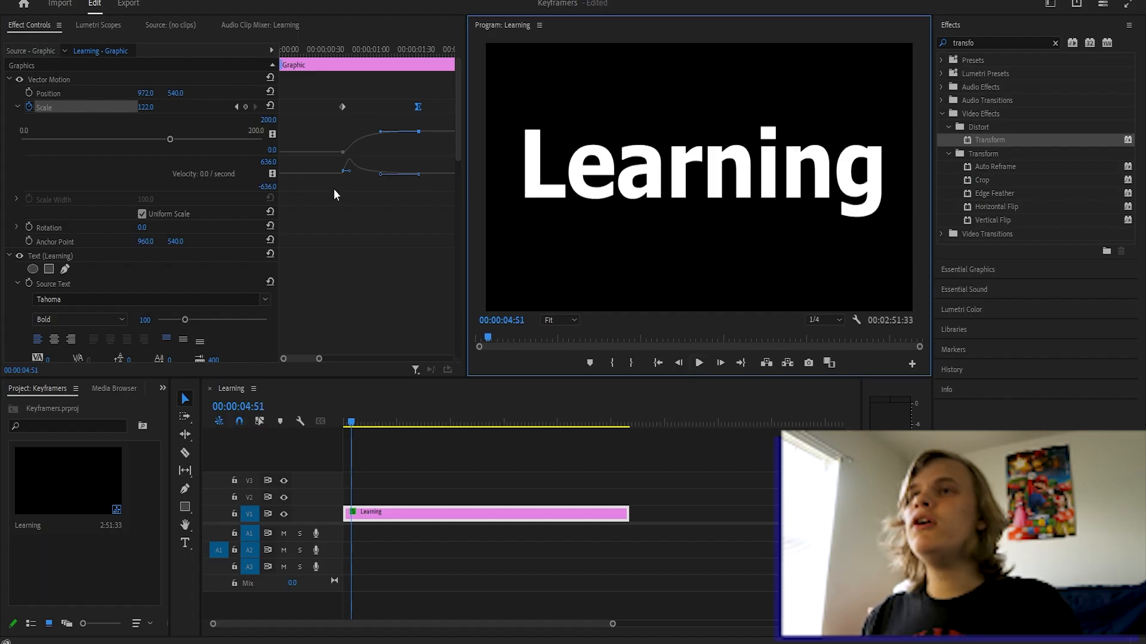
pyautogui.moveTo(381, 175); pyautogui.dragTo(405, 152)
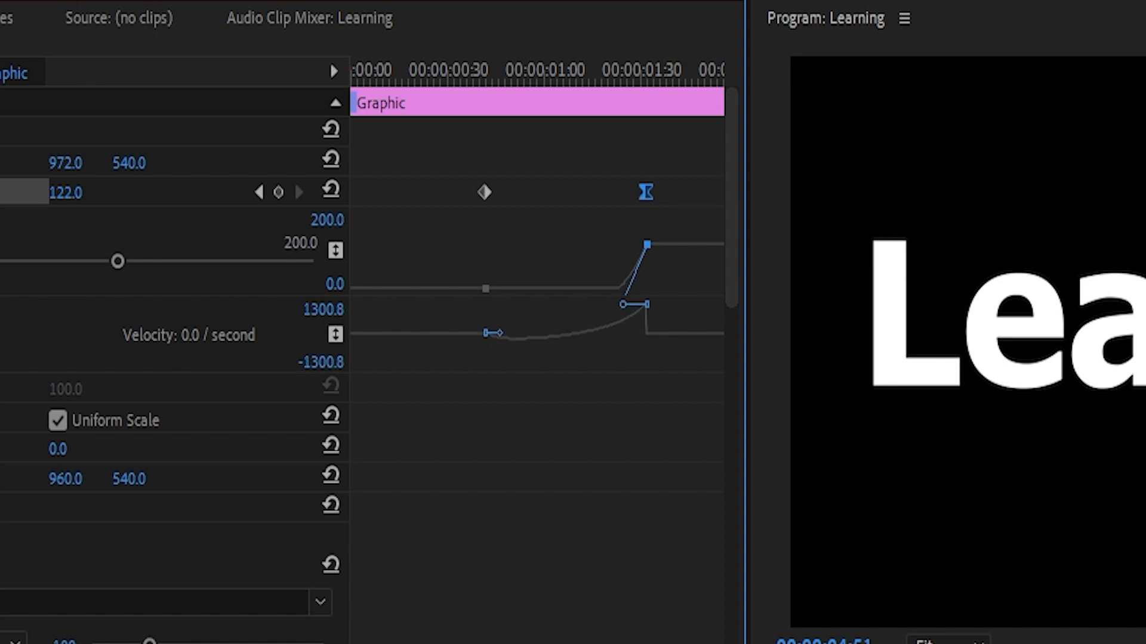
pyautogui.moveTo(623, 299); pyautogui.dragTo(606, 243)
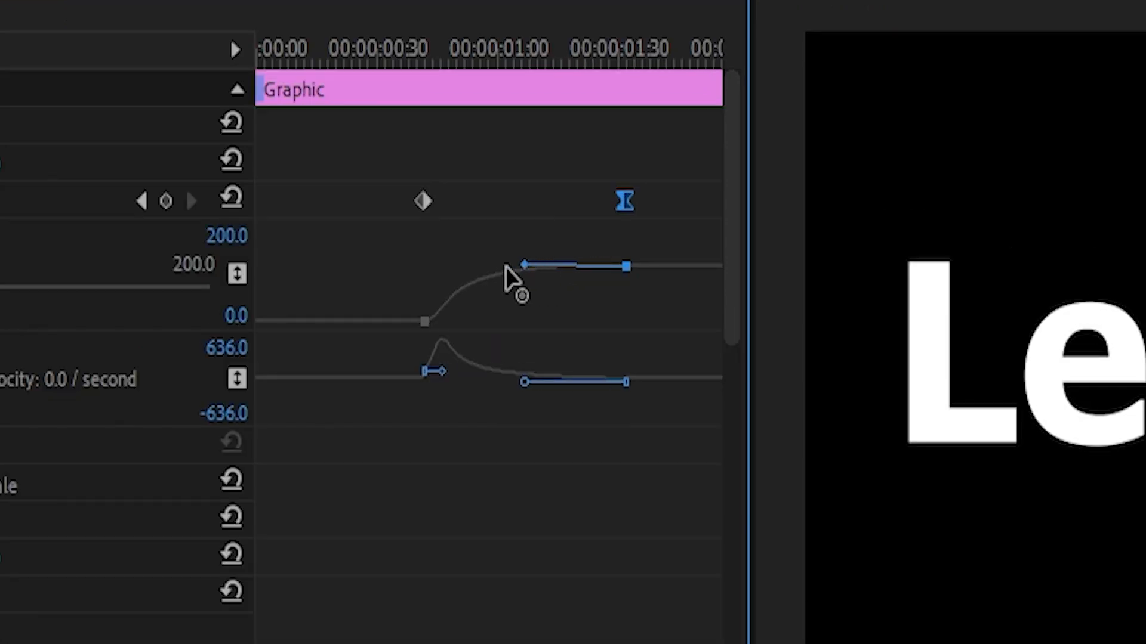
pyautogui.moveTo(511, 268); pyautogui.dragTo(600, 266)
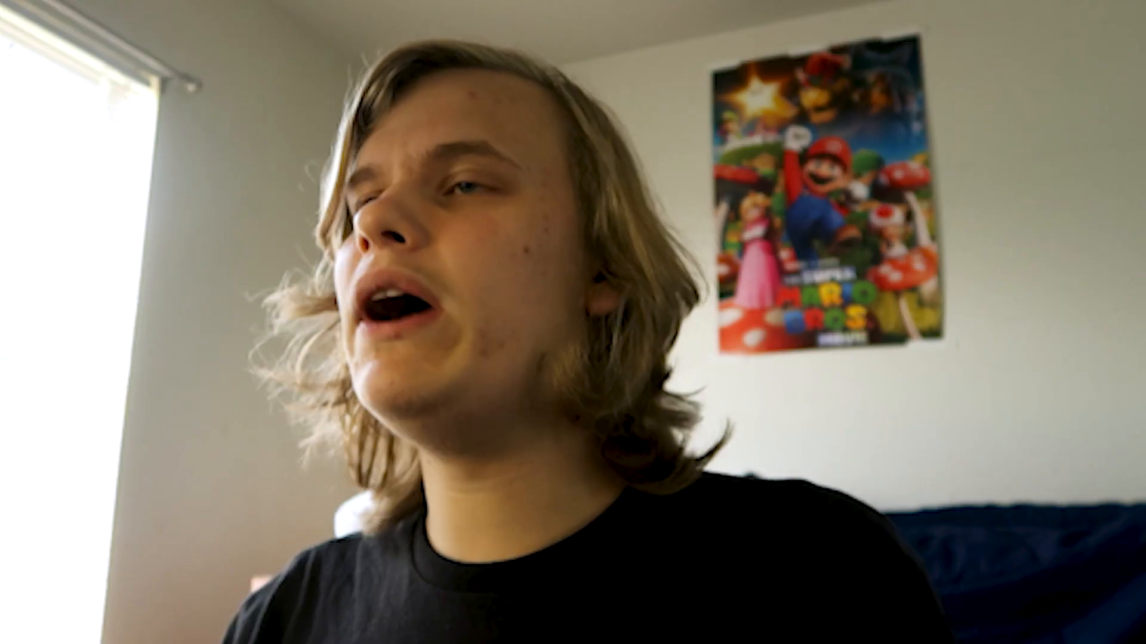